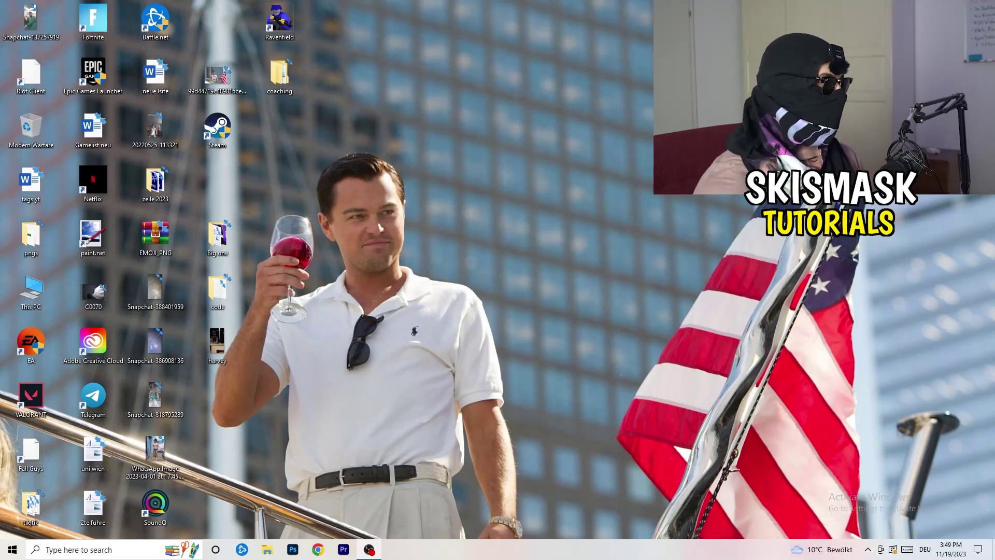
# Drag the Steam shortcut out of its icon column to an open spot mid-desktop
pyautogui.moveTo(222, 129); pyautogui.dragTo(527, 183)
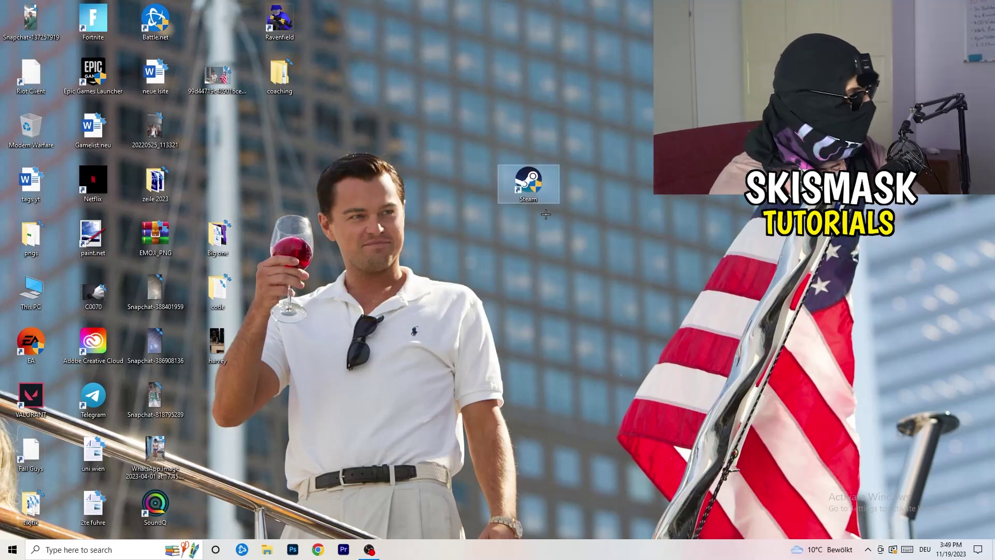
# Bring up the Steam shortcut's right-click menu and choose Properties
pyautogui.rightClick(536, 183)
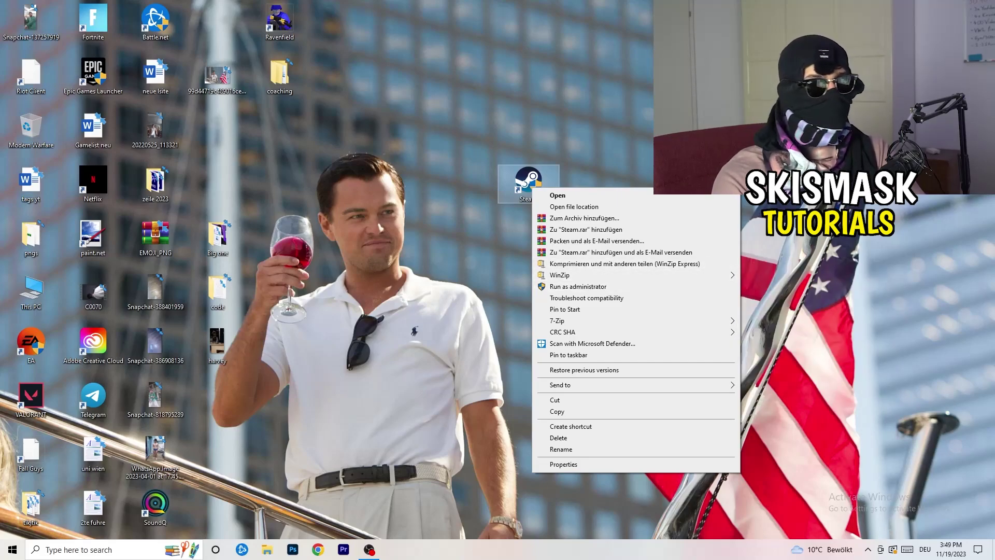
pyautogui.click(564, 465)
# Set Steam to Windows 8 compatibility mode with Run as administrator, and confirm with OK
pyautogui.moveTo(625, 196); pyautogui.dragTo(444, 148)
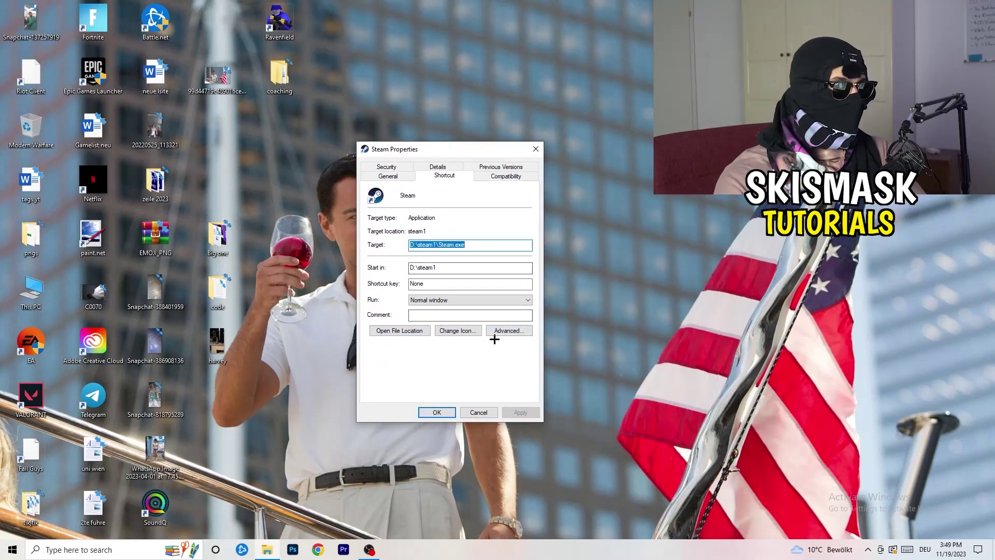
pyautogui.click(510, 177)
pyautogui.moveTo(456, 151); pyautogui.dragTo(574, 109)
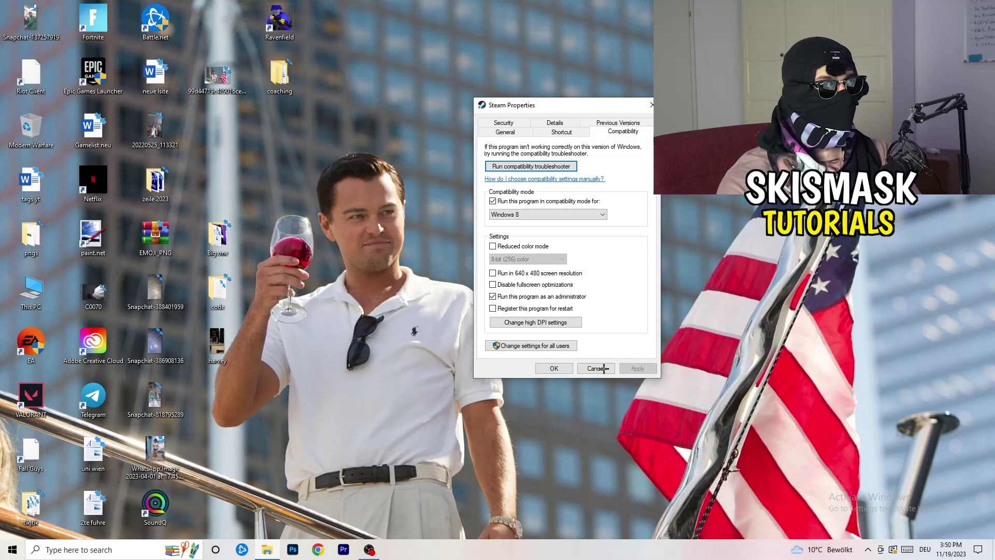
pyautogui.click(562, 369)
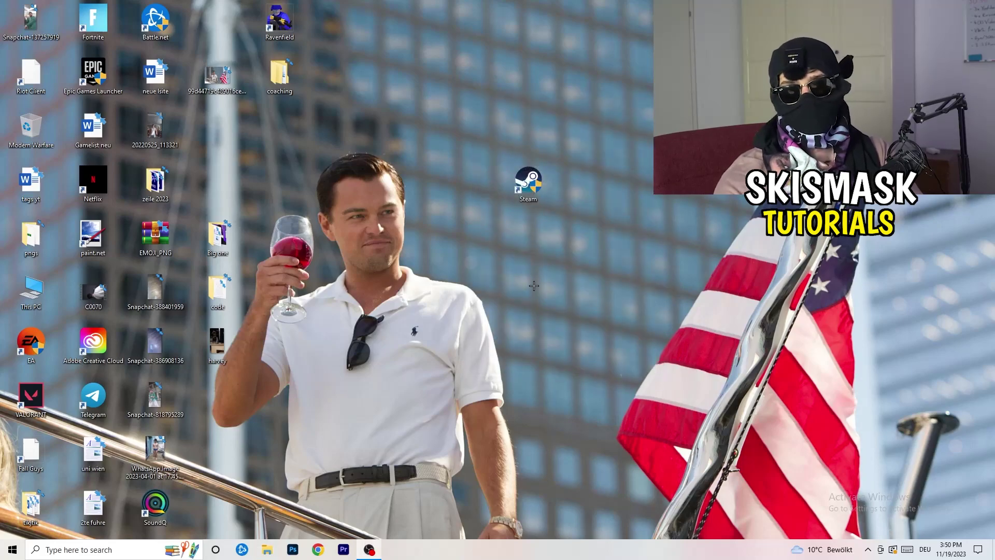
# Move the Steam icon left above the man's head and verify its Windows 8 and admin settings
pyautogui.moveTo(534, 184); pyautogui.dragTo(473, 184)
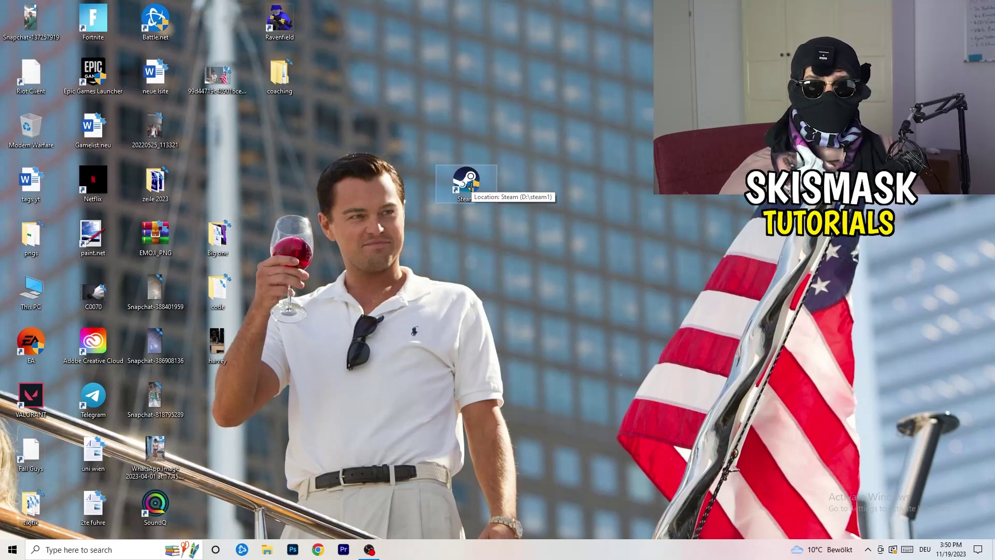
pyautogui.moveTo(471, 184); pyautogui.dragTo(345, 185)
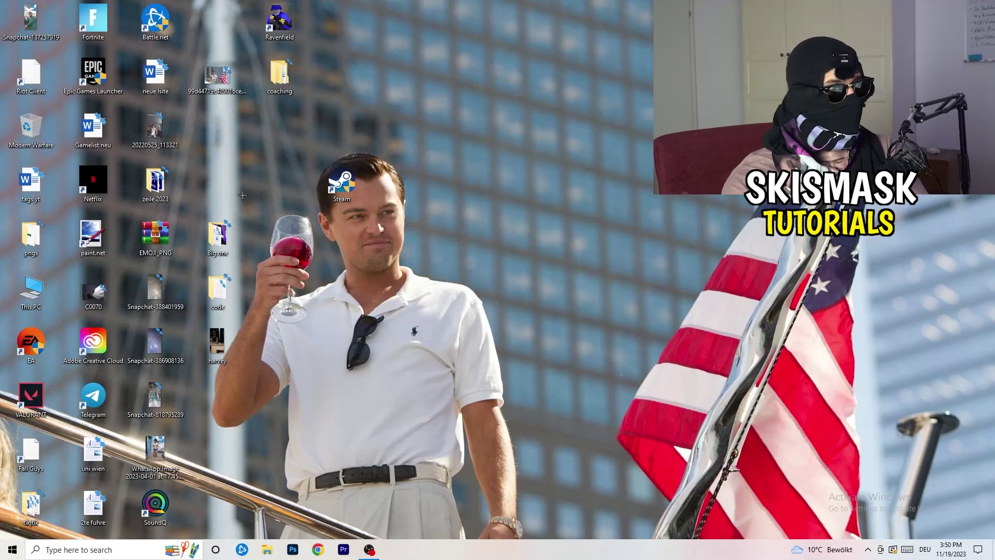
pyautogui.rightClick(343, 192)
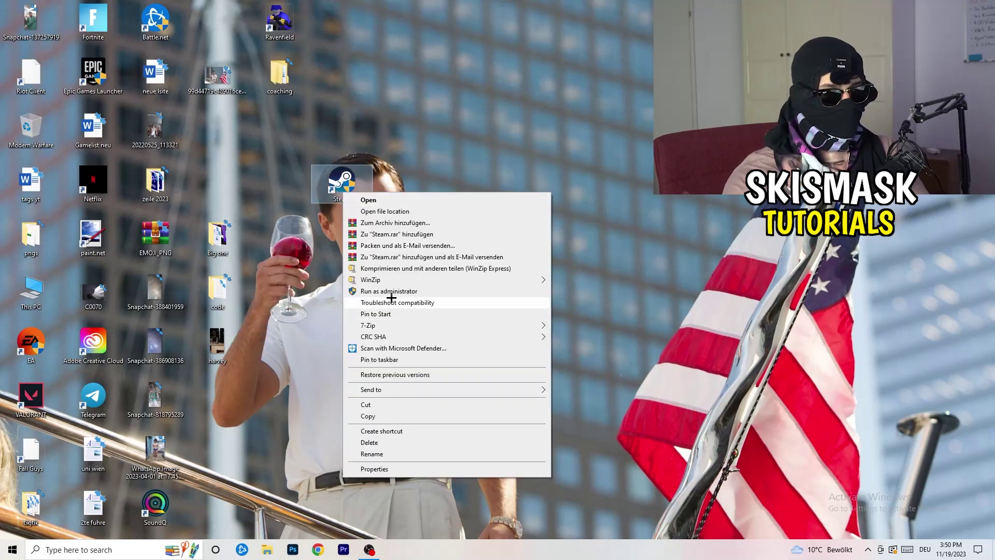
pyautogui.click(373, 468)
pyautogui.click(485, 226)
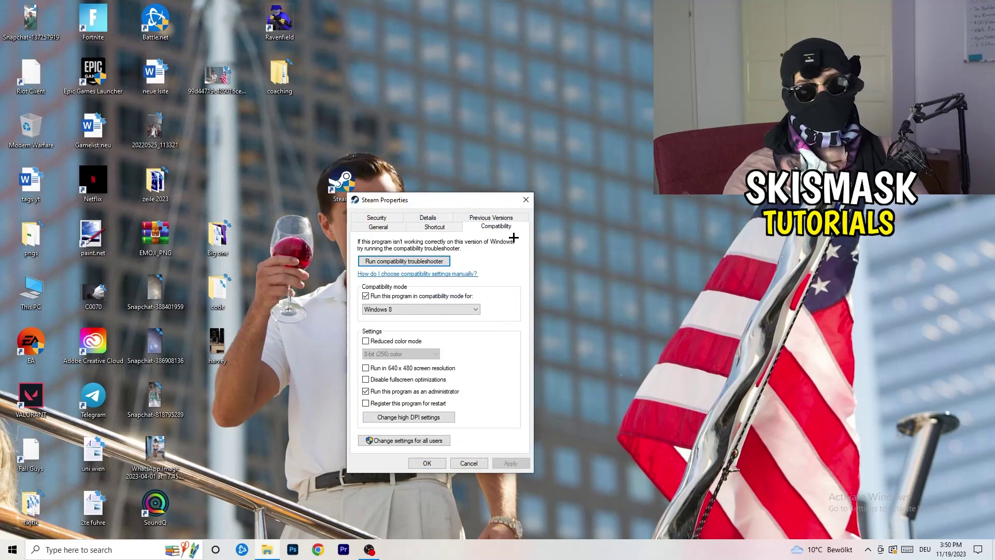
pyautogui.click(526, 200)
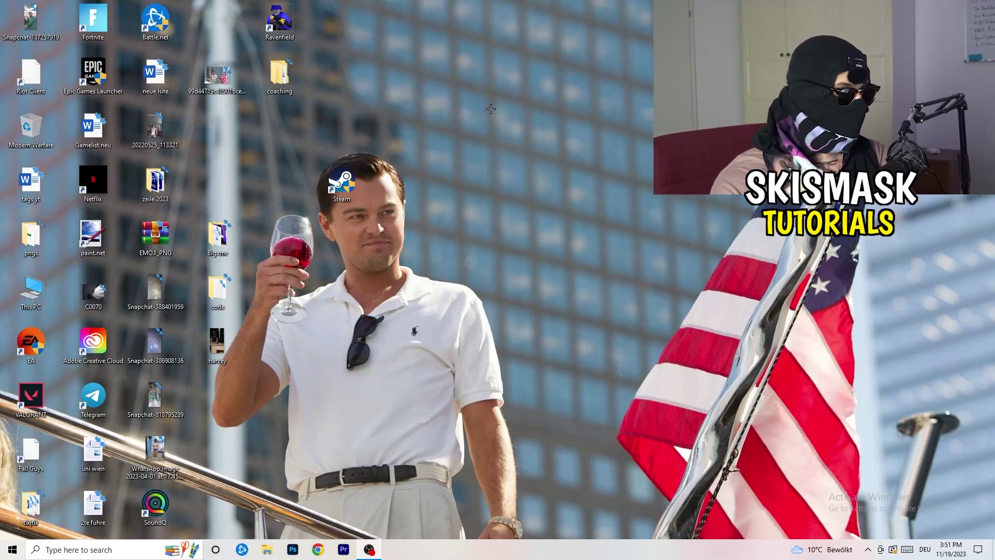
# Launch Task Manager from the taskbar, maximize it and show the Details tab
pyautogui.moveTo(512, 556)
pyautogui.mouseDown()
pyautogui.moveTo(850, 288)
pyautogui.moveTo(561, 485)
pyautogui.moveTo(506, 529)
pyautogui.moveTo(506, 552)
pyautogui.mouseUp()
pyautogui.rightClick(506, 553)
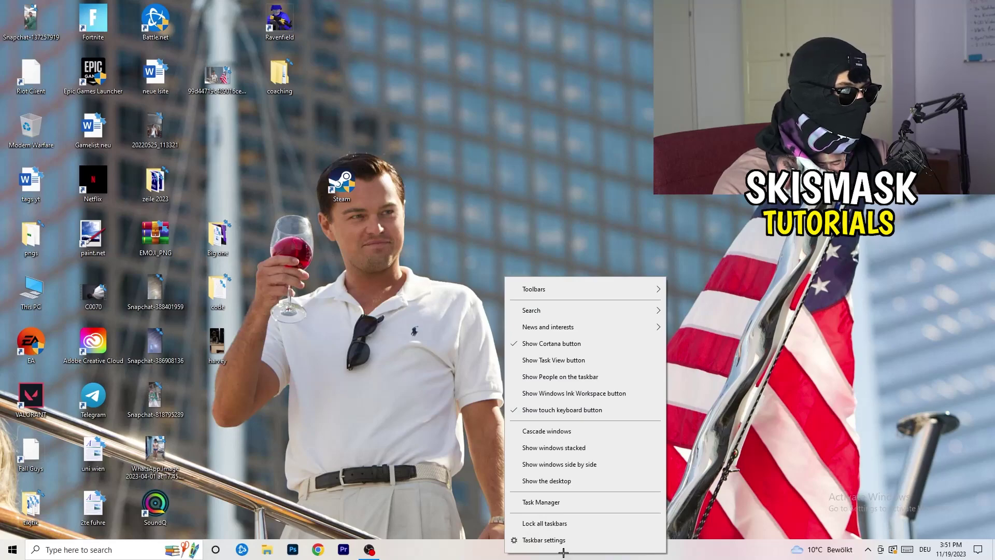
pyautogui.click(555, 503)
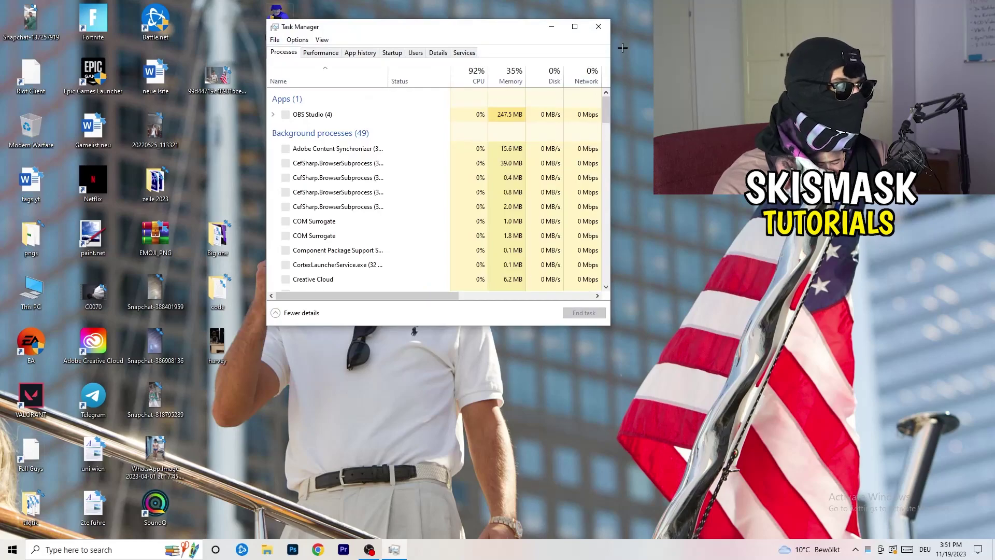
pyautogui.click(577, 26)
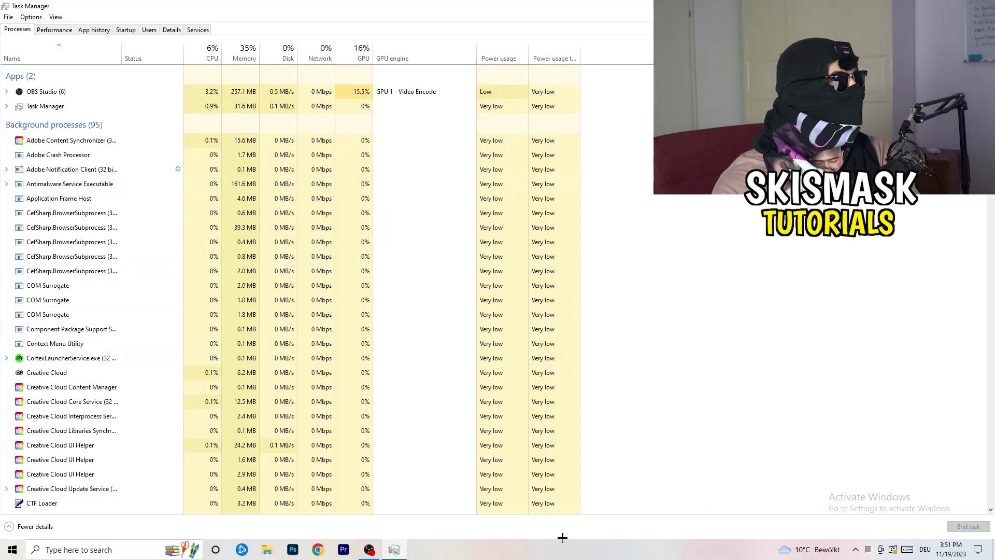
pyautogui.click(167, 30)
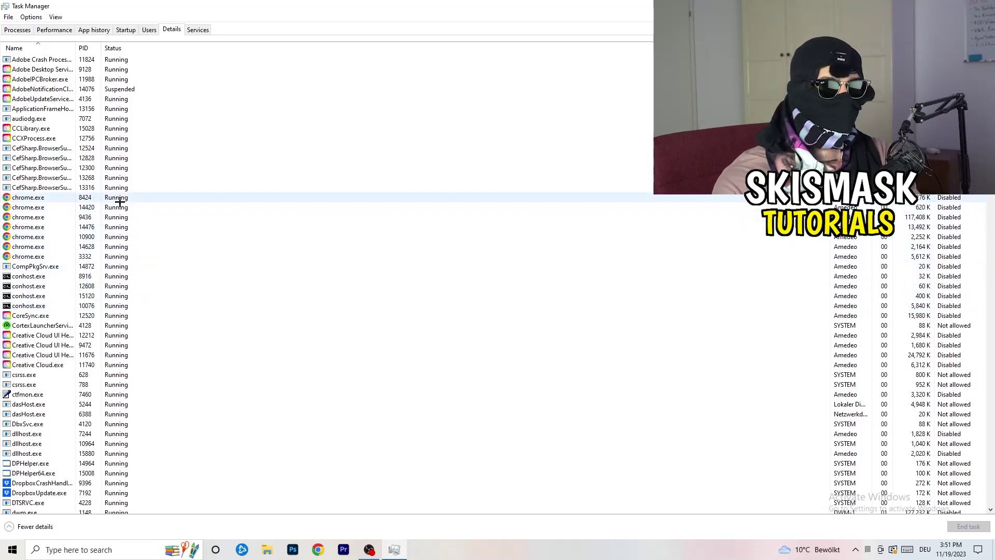
# Review Creative Cloud UI Helper's priority levels, leaving Normal, then show the Startup apps list
pyautogui.scroll(-3, 234, 269)
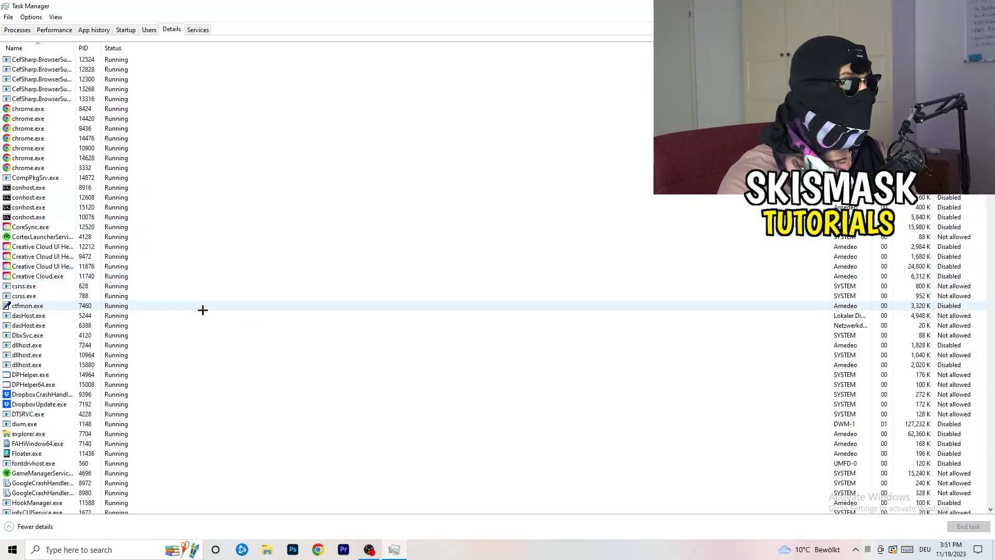
pyautogui.rightClick(41, 266)
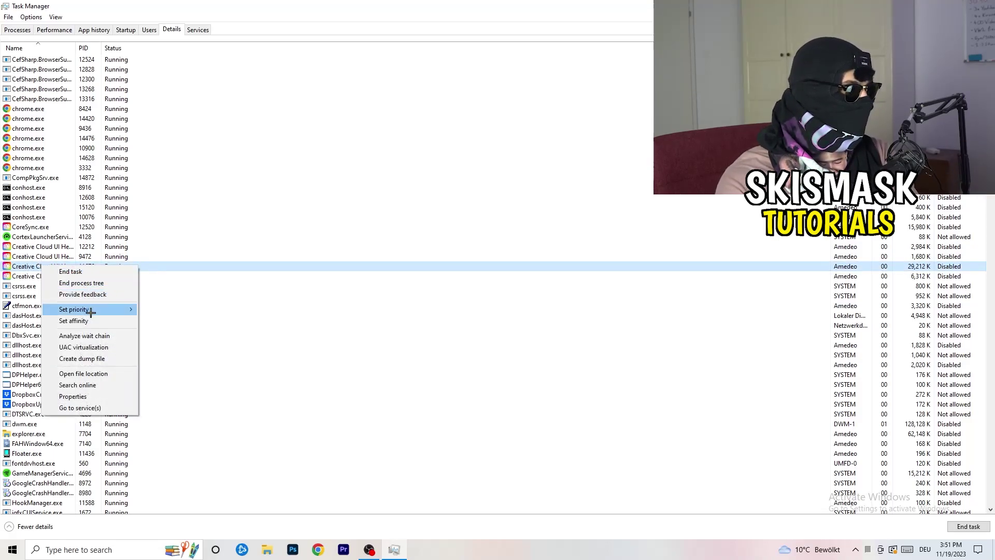
pyautogui.moveTo(91, 312)
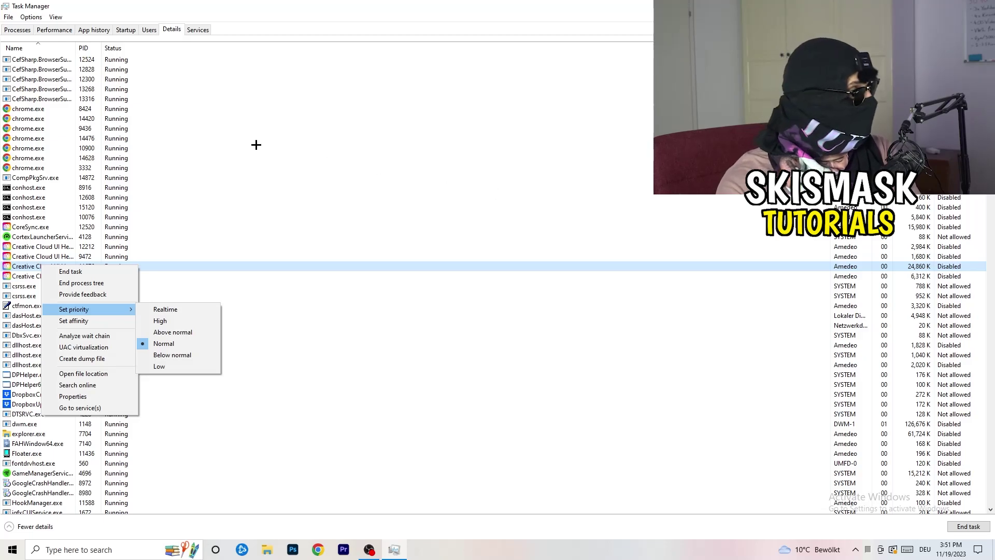
pyautogui.click(132, 30)
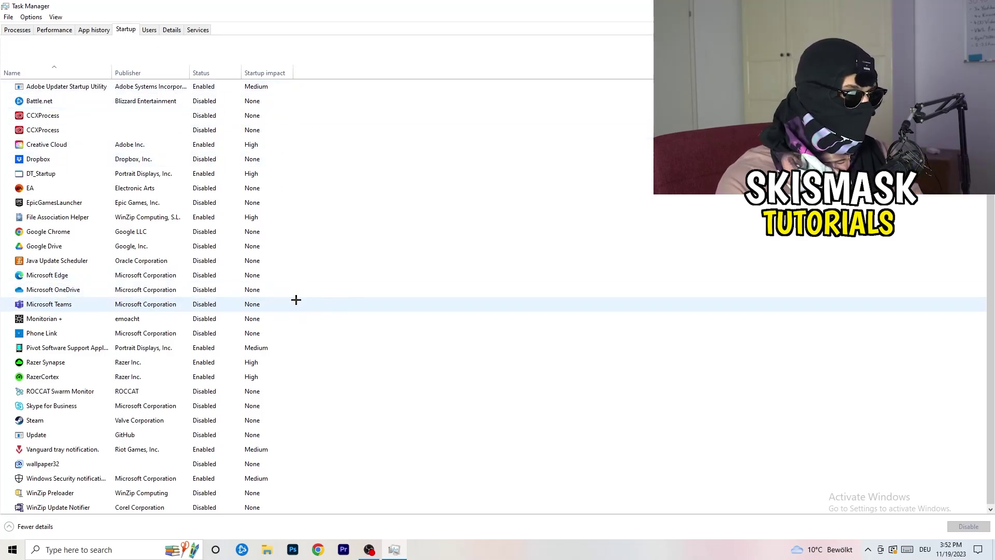
# Leave File Association Helper enabled at startup and go back to the Processes list
pyautogui.scroll(-1, 291, 459)
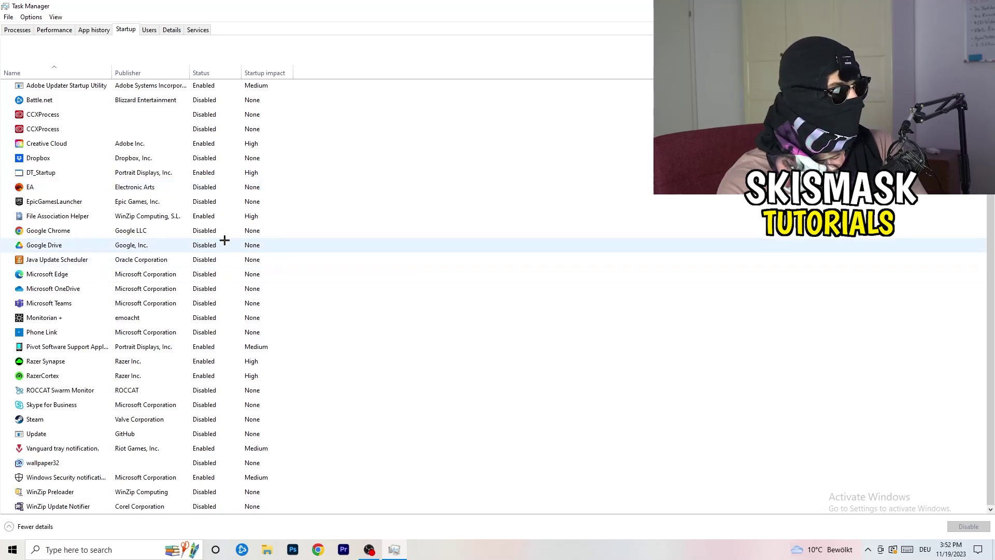
pyautogui.rightClick(216, 218)
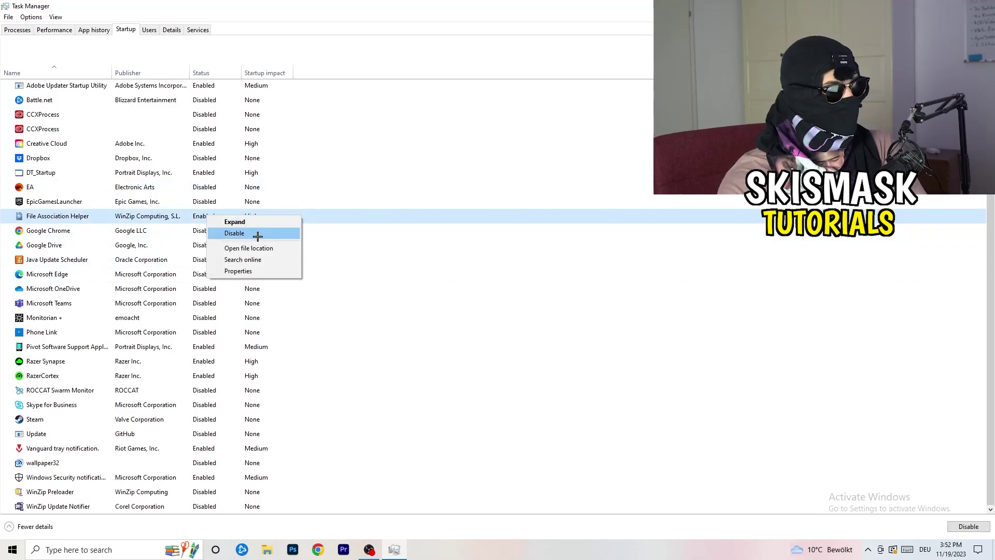
pyautogui.click(407, 76)
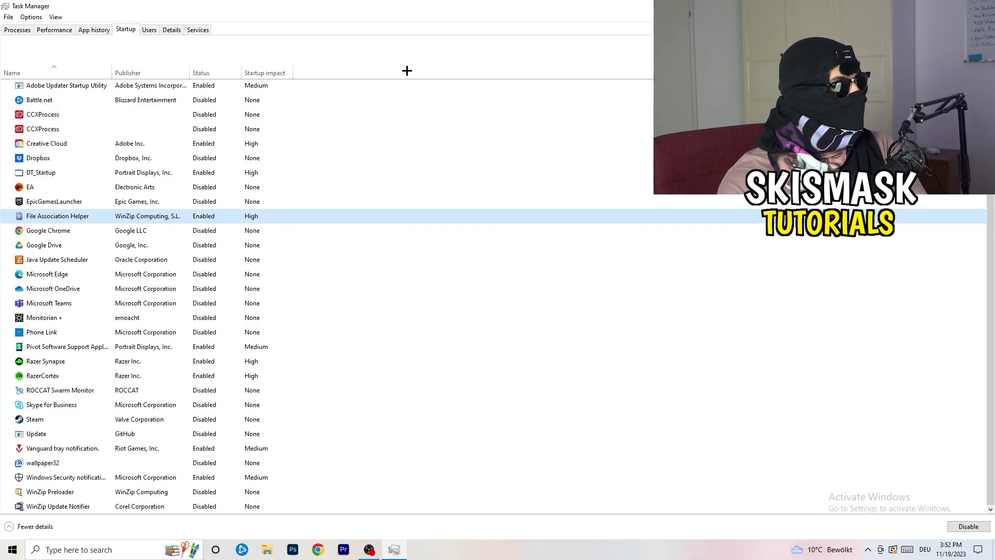
pyautogui.click(28, 30)
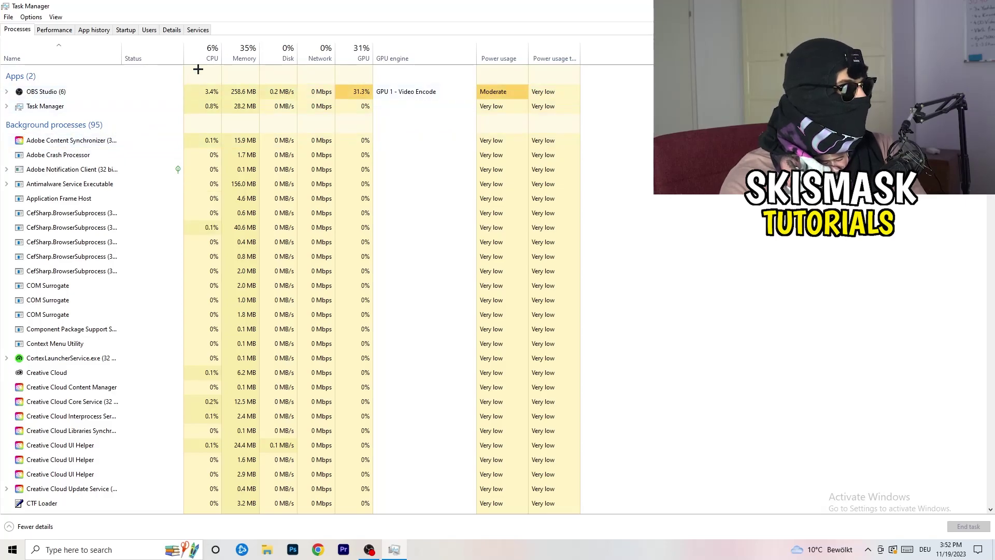
# Sort the process list by CPU, then by GPU highest-first and lowest-first
pyautogui.click(204, 52)
pyautogui.click(351, 46)
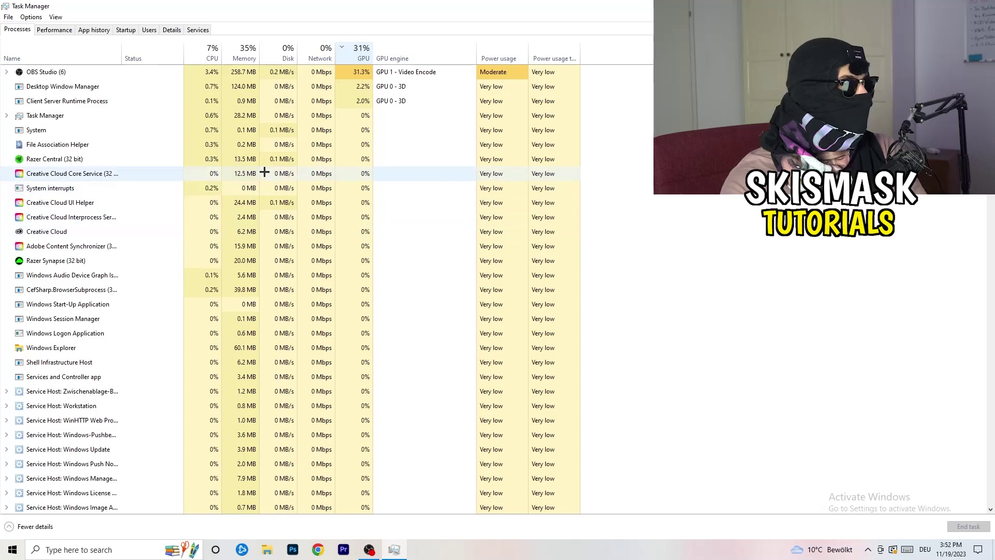
pyautogui.click(357, 55)
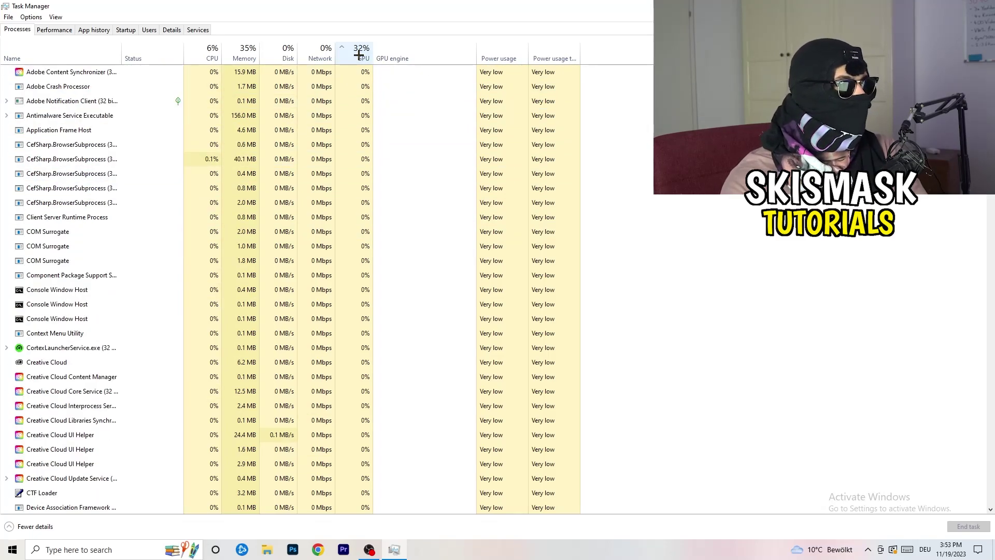
pyautogui.scroll(-4, 363, 165)
pyautogui.scroll(-9, 362, 165)
pyautogui.scroll(13, 366, 164)
pyautogui.scroll(-15, 368, 162)
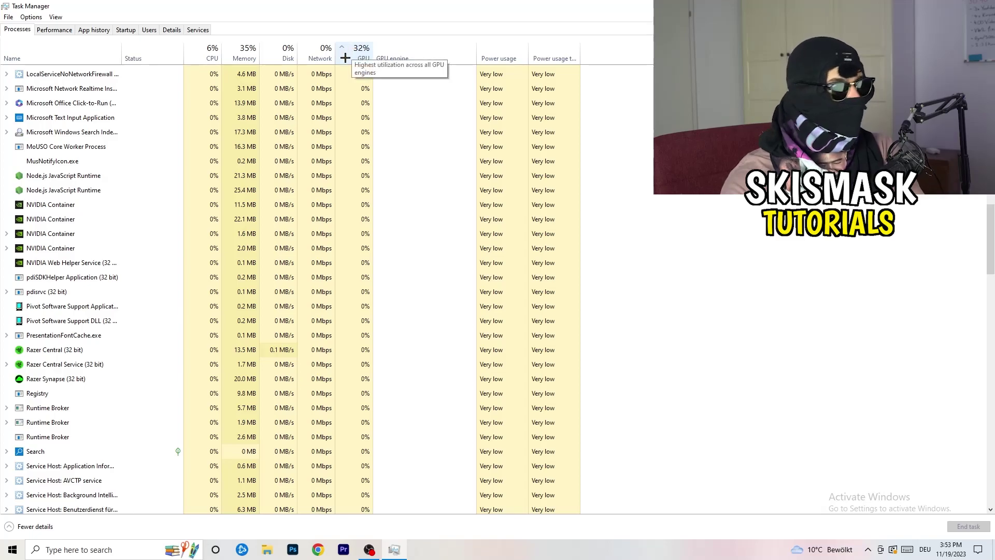
# Inspect the Windows Search Indexer process, re-sort by CPU and close Task Manager with Alt+F4
pyautogui.rightClick(338, 129)
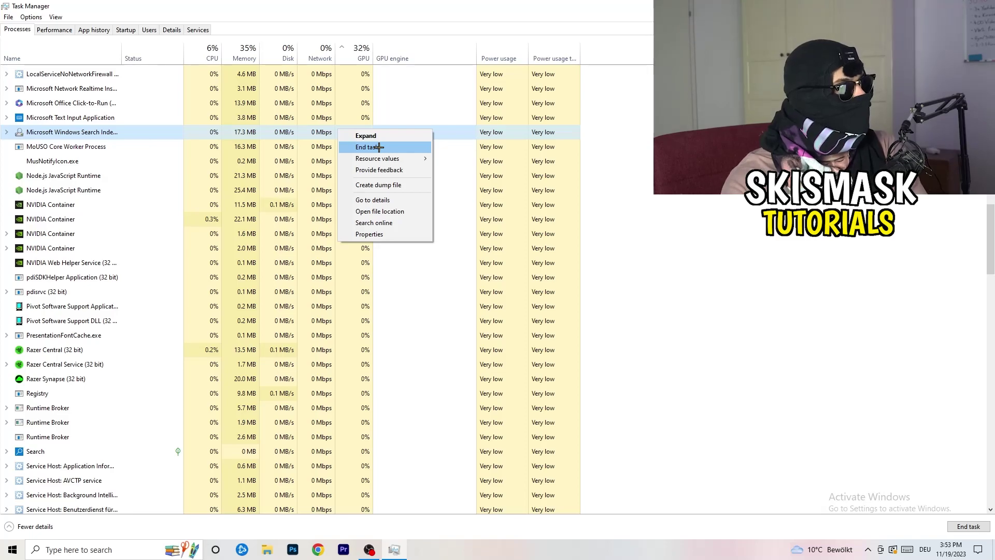
pyautogui.click(208, 52)
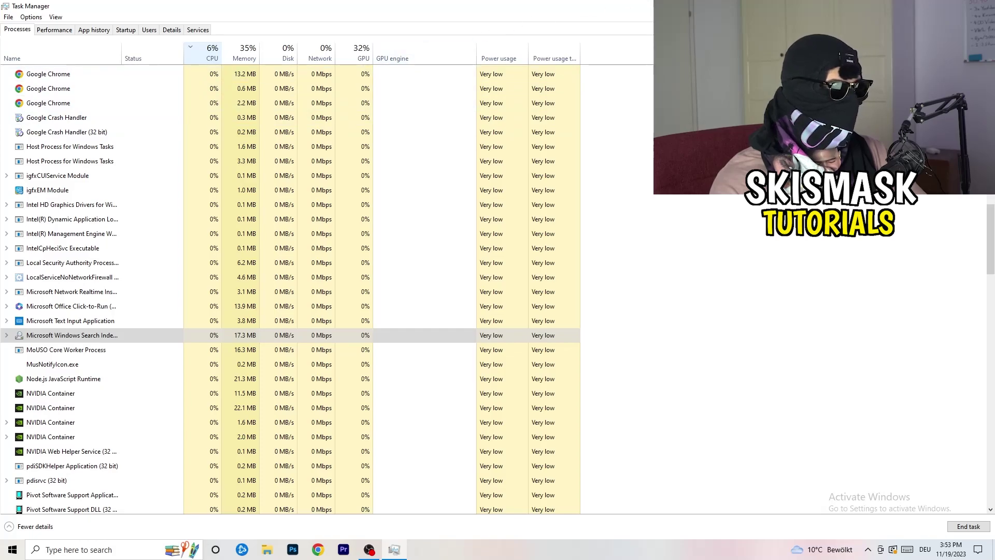
pyautogui.hotkey('alt', 'F4')
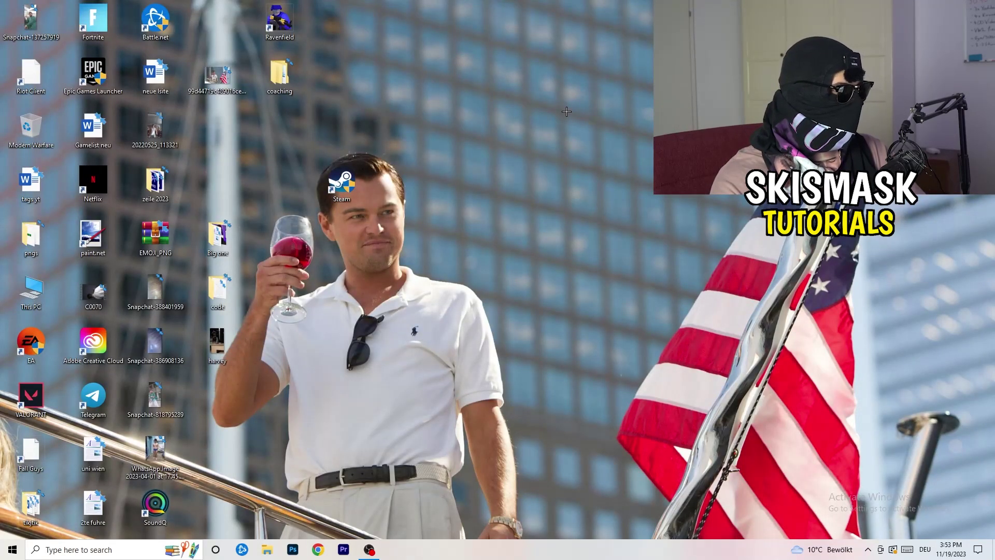
# Launch Windows Settings from the Start menu
pyautogui.click(3, 554)
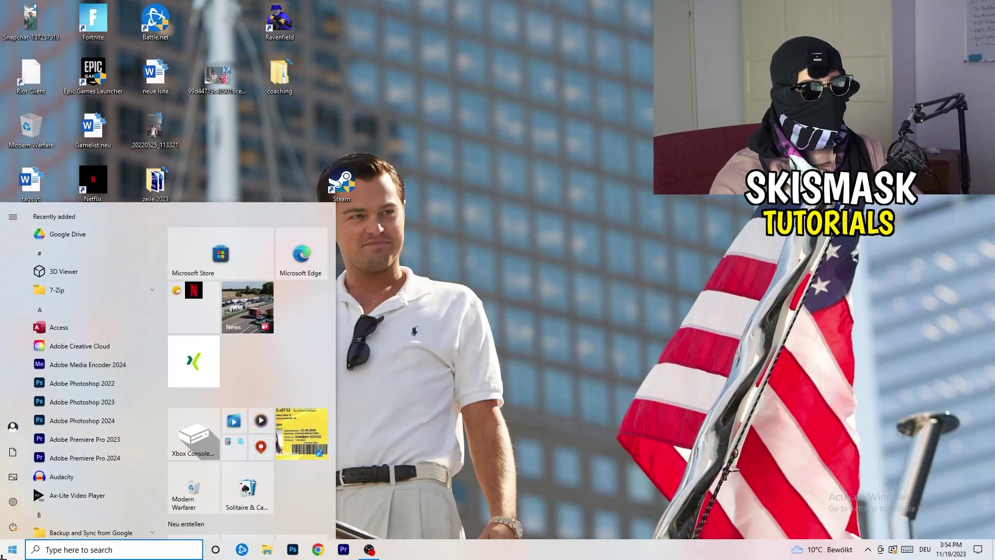
pyautogui.click(11, 503)
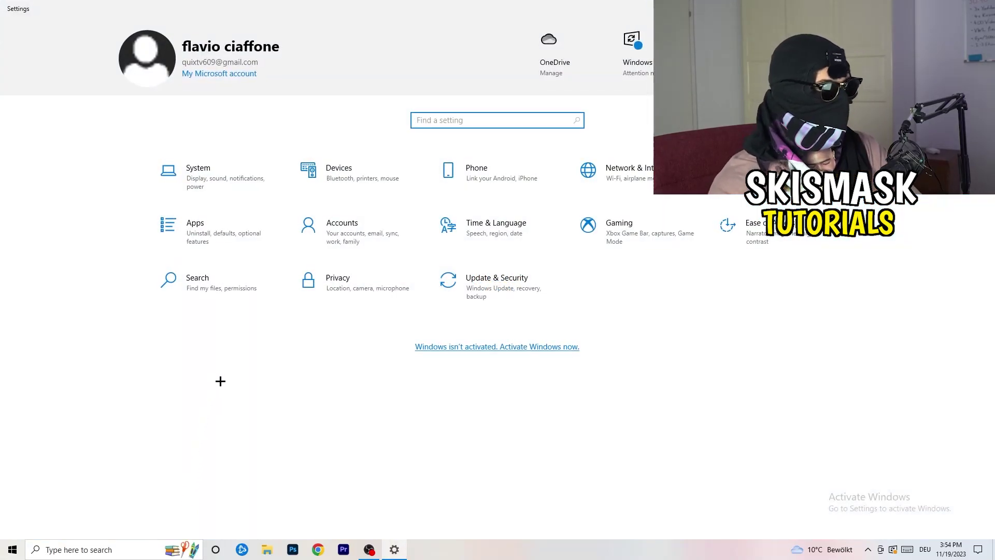
pyautogui.click(594, 228)
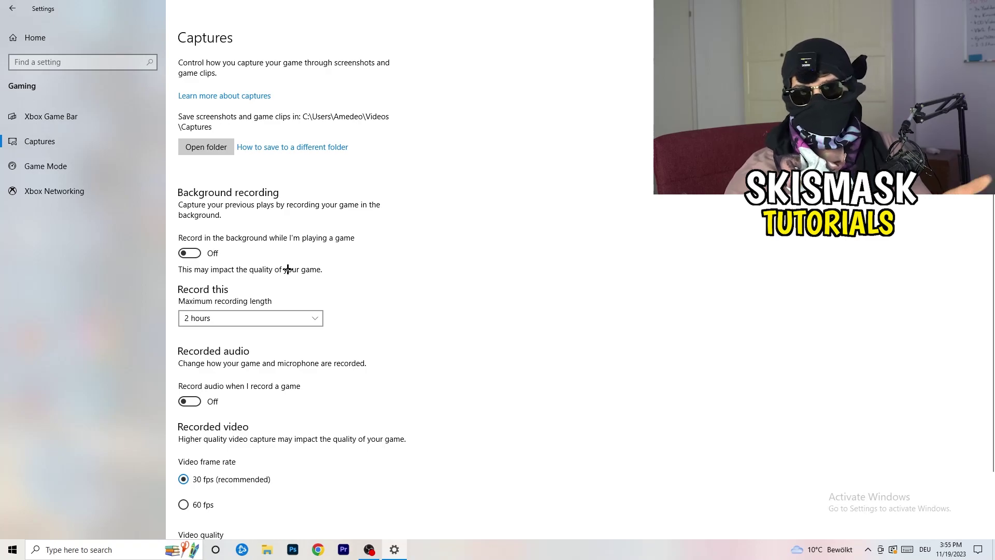
pyautogui.scroll(-2, 280, 272)
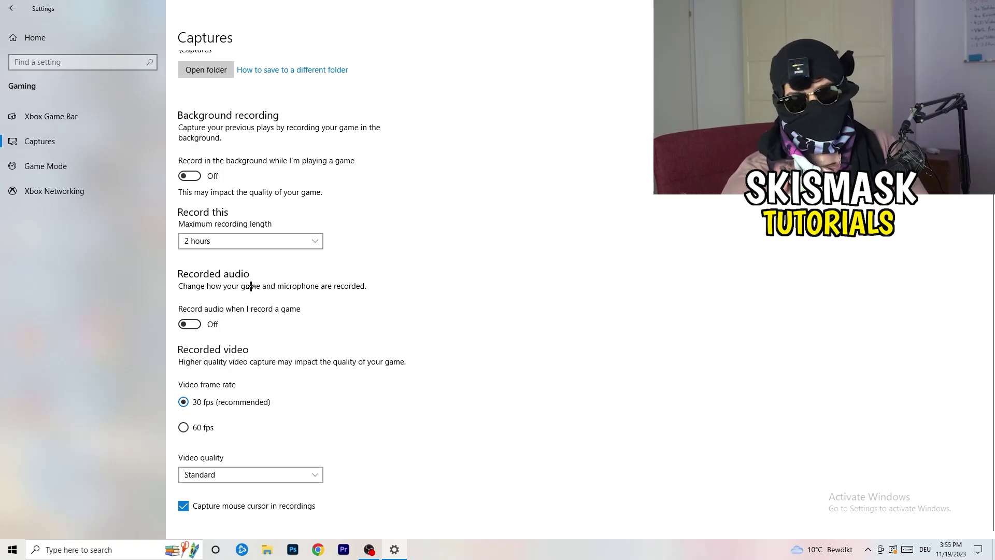
pyautogui.click(22, 166)
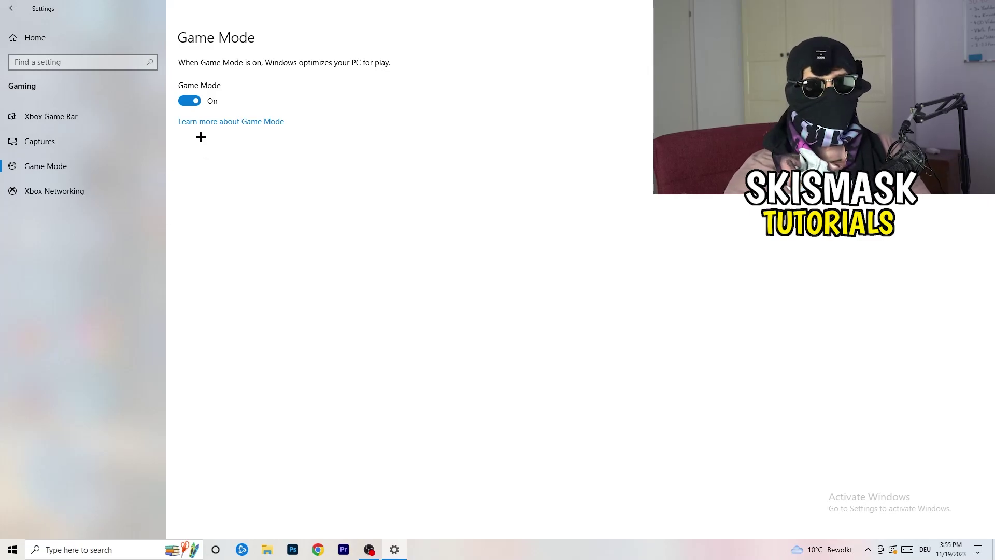
pyautogui.click(12, 9)
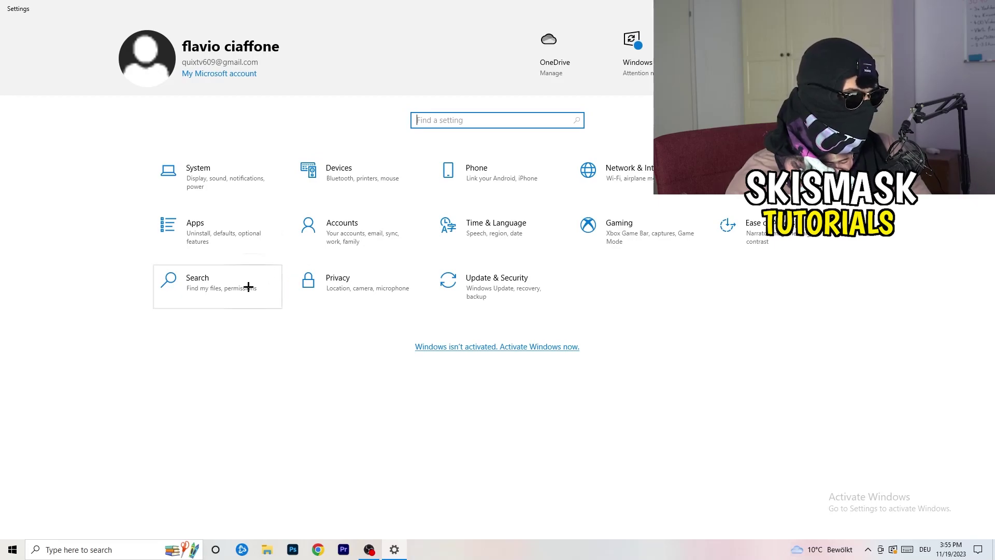
pyautogui.click(515, 324)
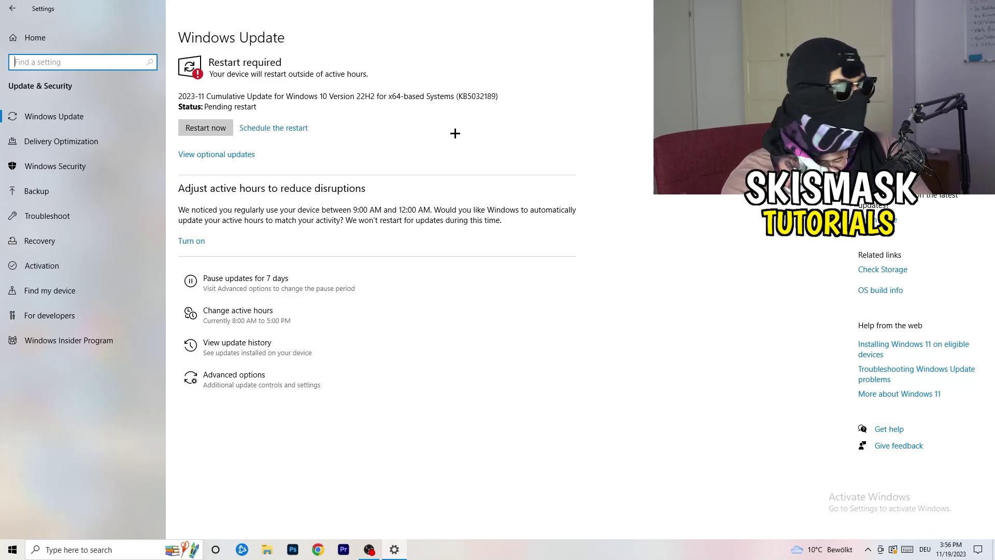
pyautogui.moveTo(513, 8); pyautogui.dragTo(162, 385)
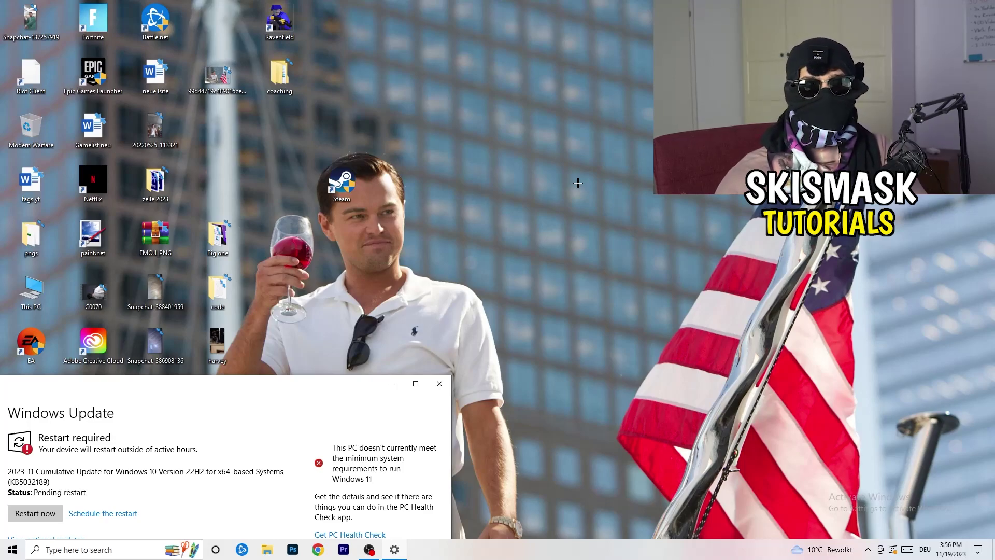
pyautogui.click(415, 383)
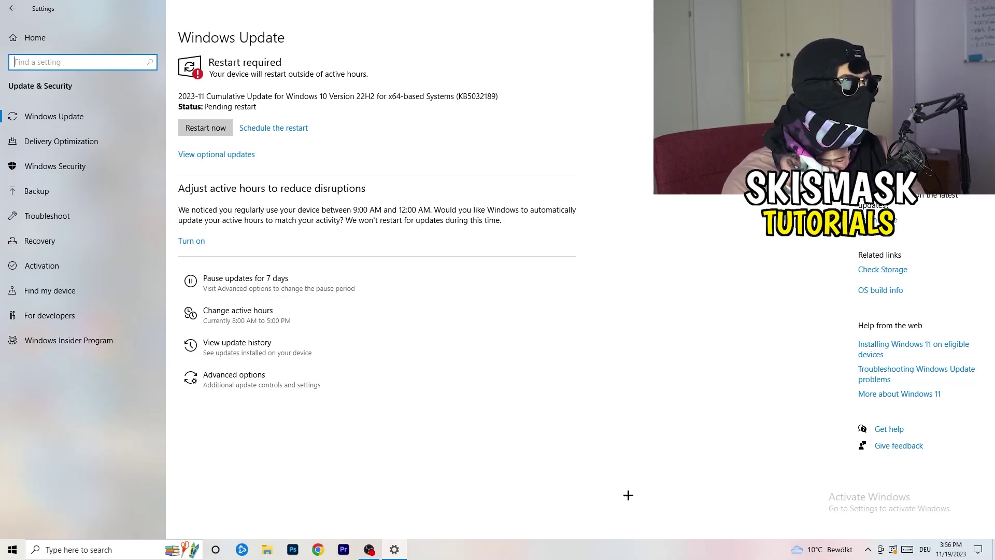
pyautogui.click(26, 45)
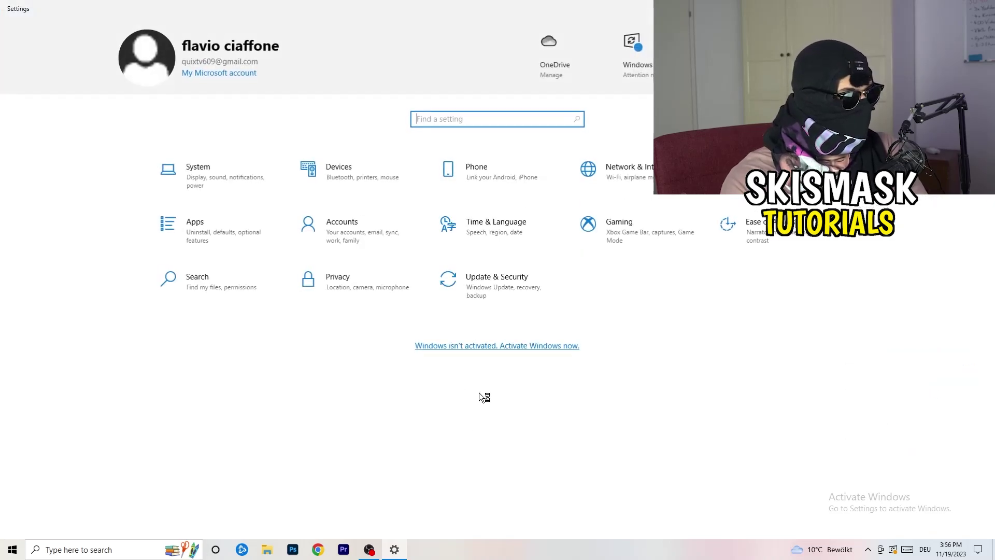
# Open System > Display and keep the resolution at 1920 × 1080 in the dropdown
pyautogui.press('Tab')
pyautogui.press('Return')
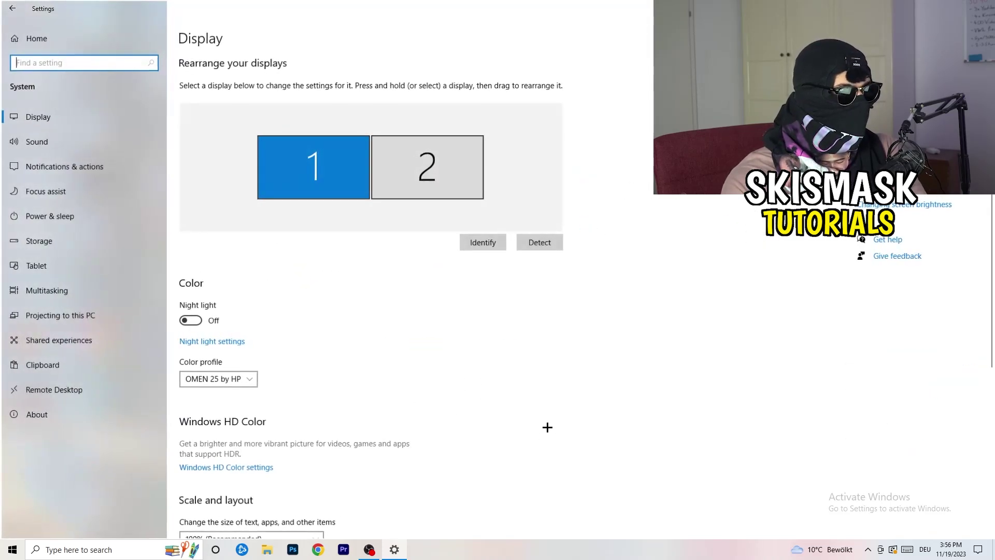
pyautogui.click(187, 40)
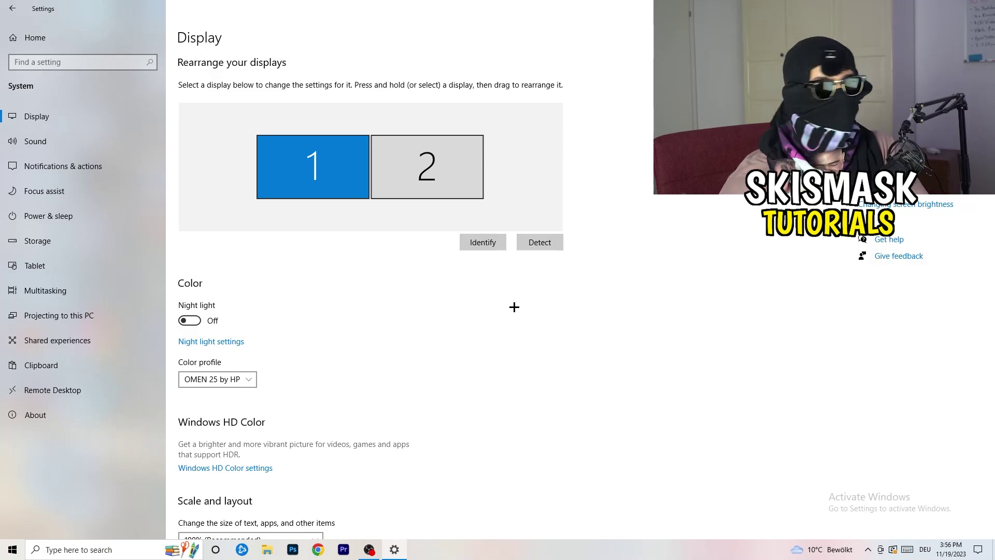
pyautogui.scroll(-3, 390, 261)
pyautogui.scroll(-2, 390, 261)
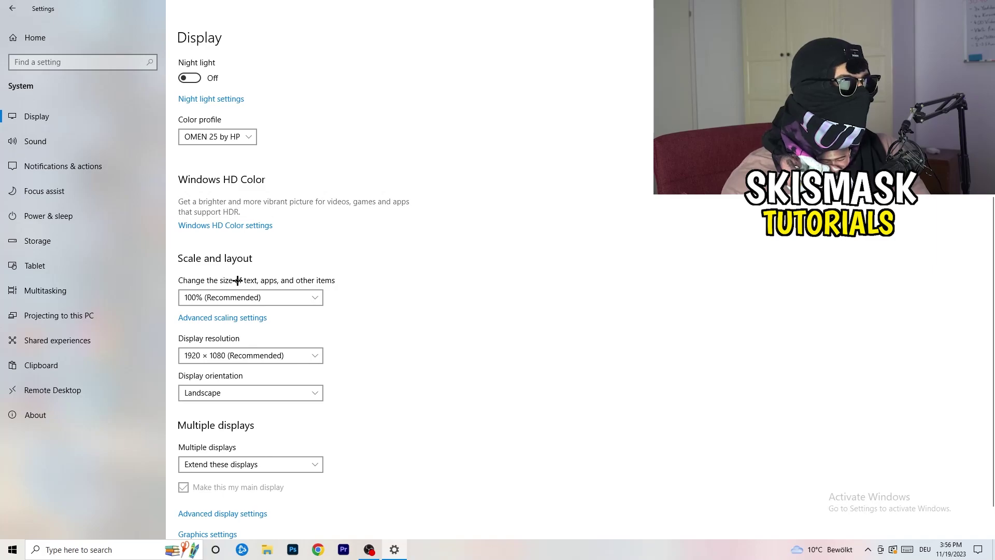
pyautogui.scroll(-2, 237, 281)
pyautogui.click(269, 318)
pyautogui.click(485, 279)
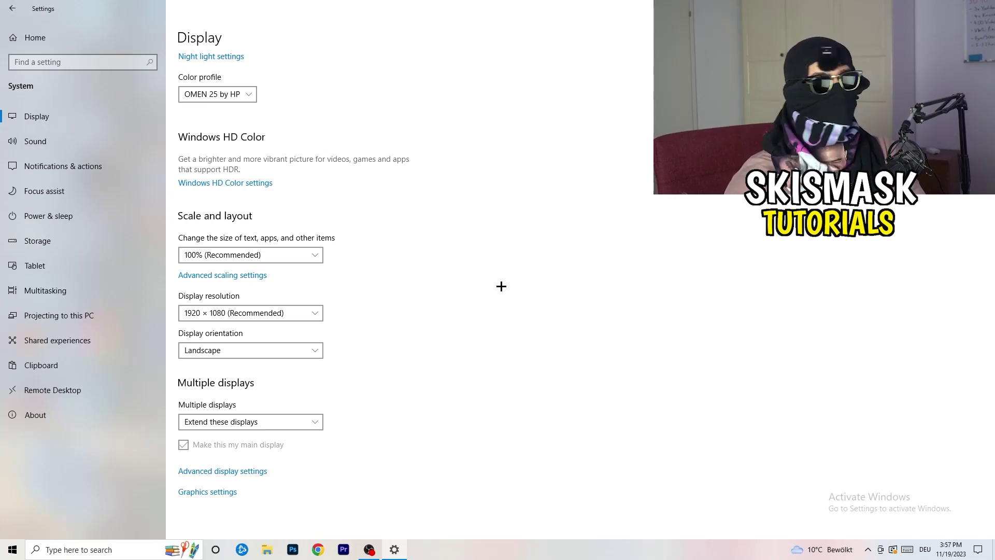
pyautogui.click(67, 217)
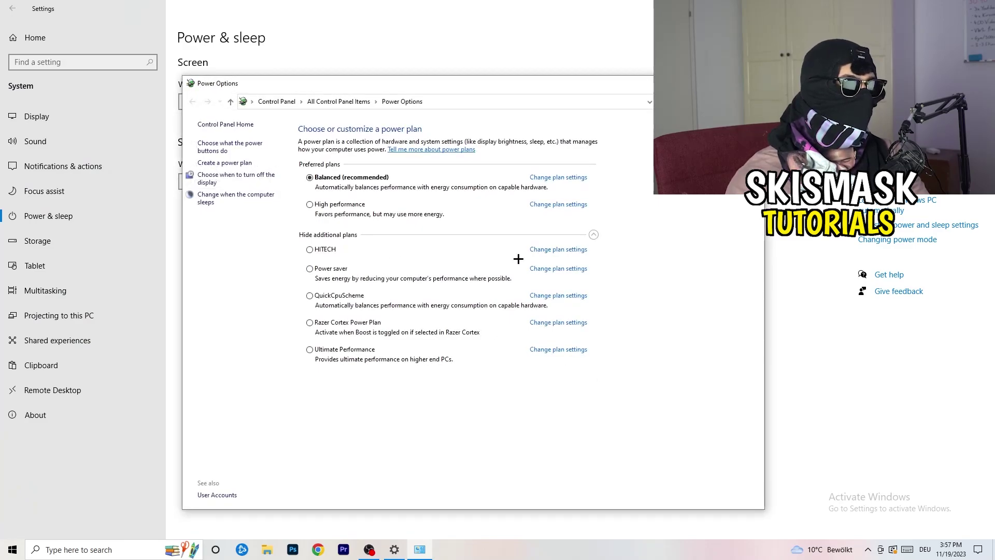
# Collapse and re-expand the additional power plans, keep Balanced, and close Power Options
pyautogui.click(594, 235)
pyautogui.click(594, 236)
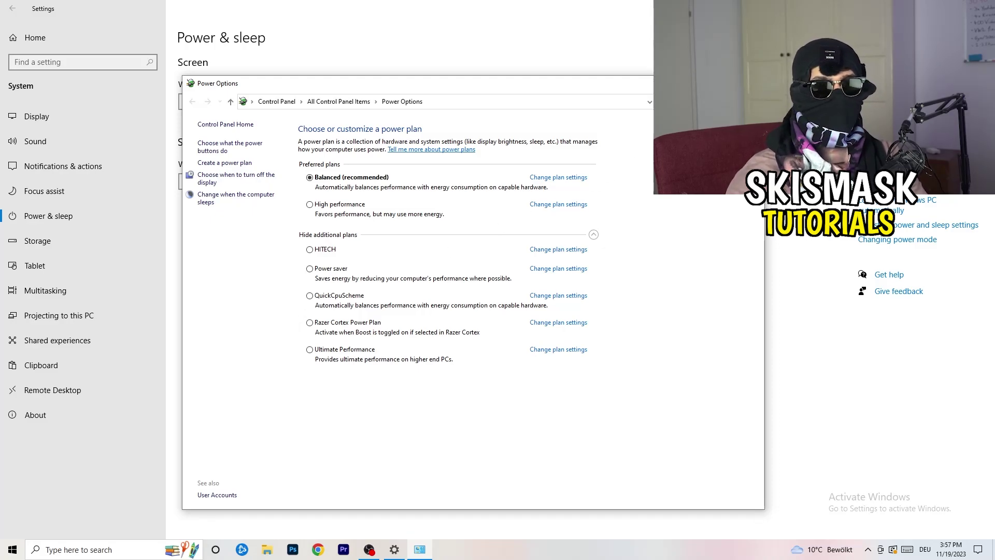
pyautogui.hotkey('alt', 'F4')
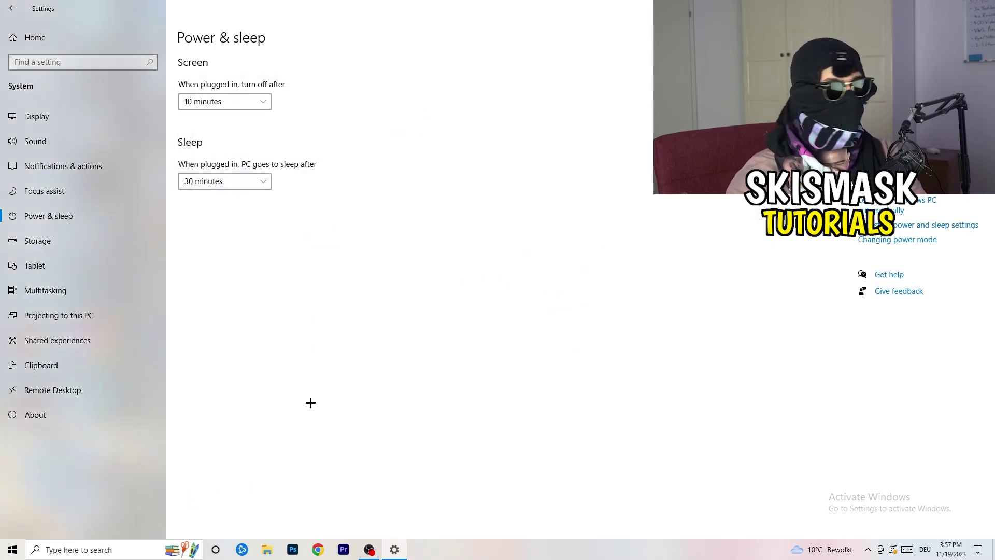
# Review Storage Sense (on, running every week) in Storage settings, then close Settings
pyautogui.click(61, 241)
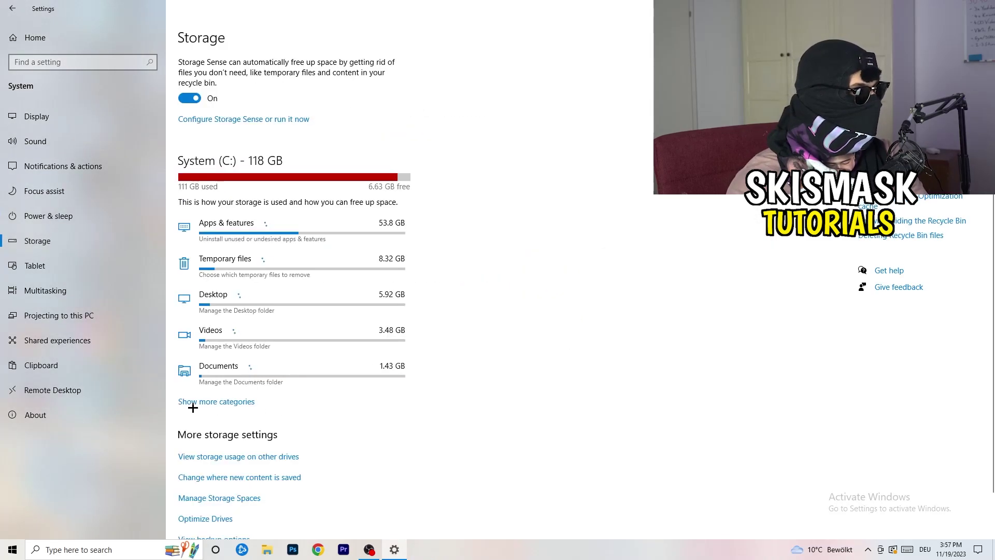
pyautogui.click(222, 121)
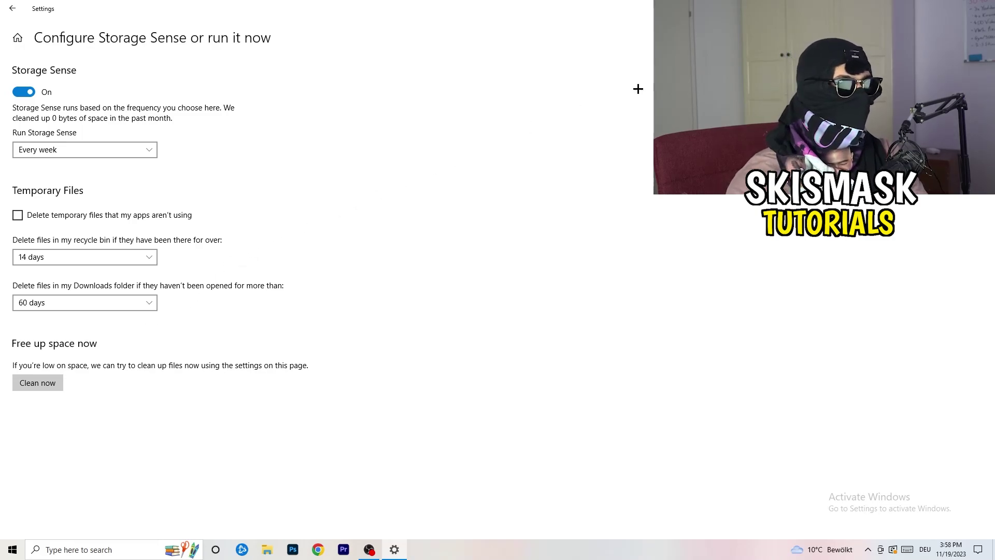
pyautogui.click(983, 8)
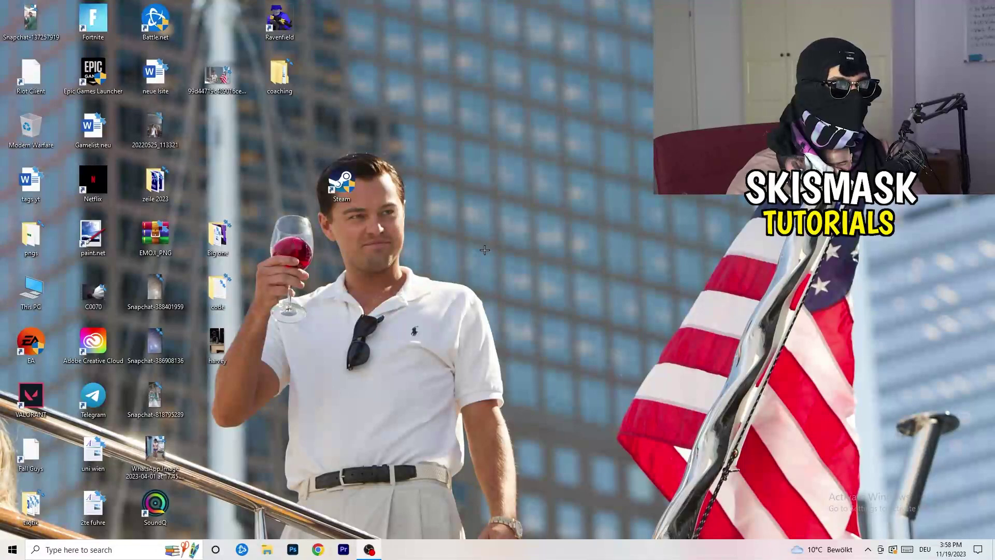